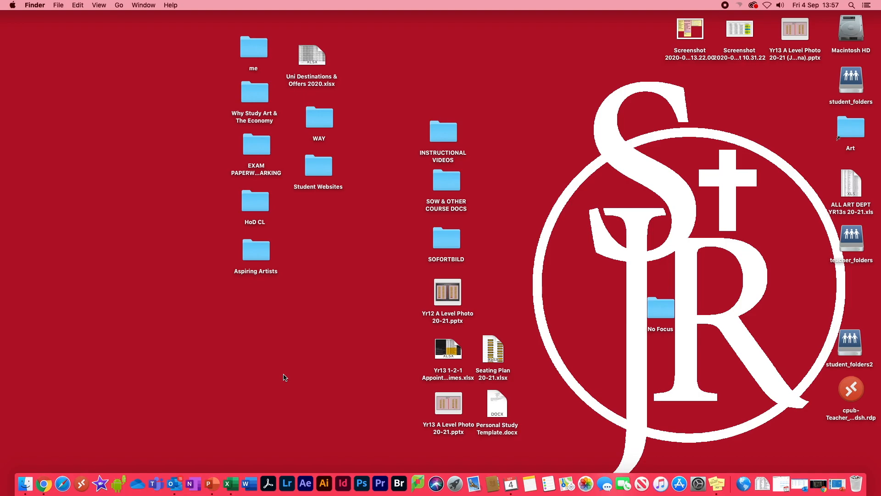
Open the first eight No Focus images, Ali.jpg through callies..jpg, in Photoshop.
{"action": "double_click", "coordinate": [659, 304]}
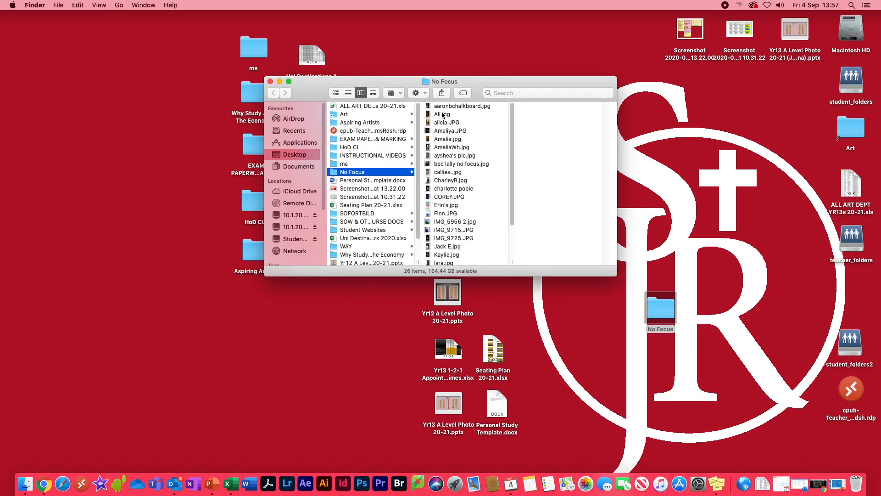
{"action": "left_click", "coordinate": [439, 115]}
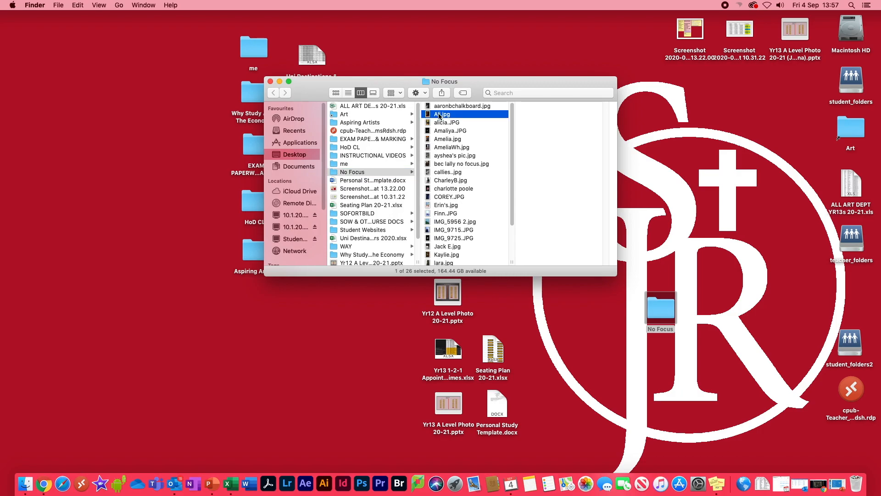
{"action": "left_click", "coordinate": [431, 172], "text": "shift"}
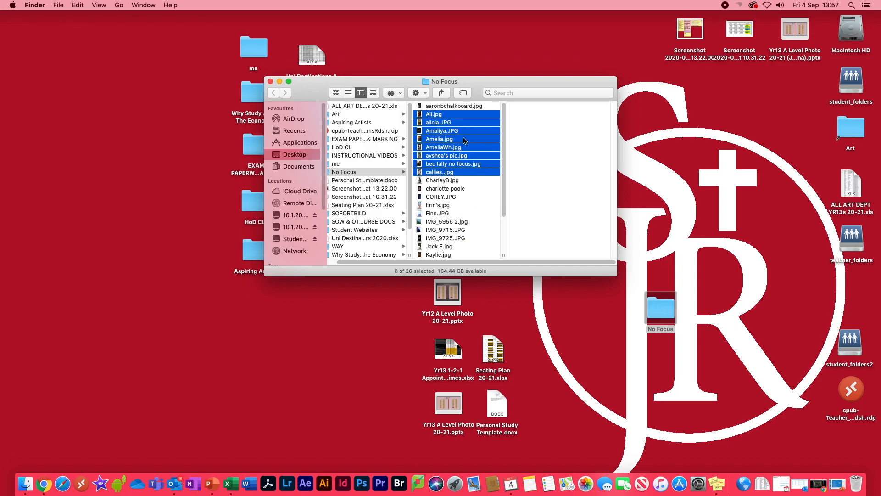
{"action": "left_click_drag", "start_coordinate": [463, 140], "coordinate": [366, 480]}
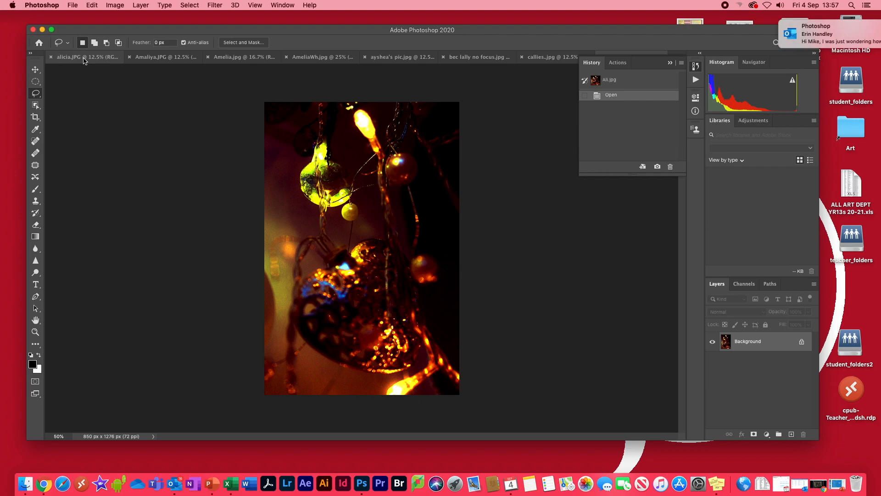
Browse all eight open documents from alicia.JPG to Ali.jpg, hiding the History panel.
{"action": "left_click", "coordinate": [86, 57]}
{"action": "left_click", "coordinate": [162, 58]}
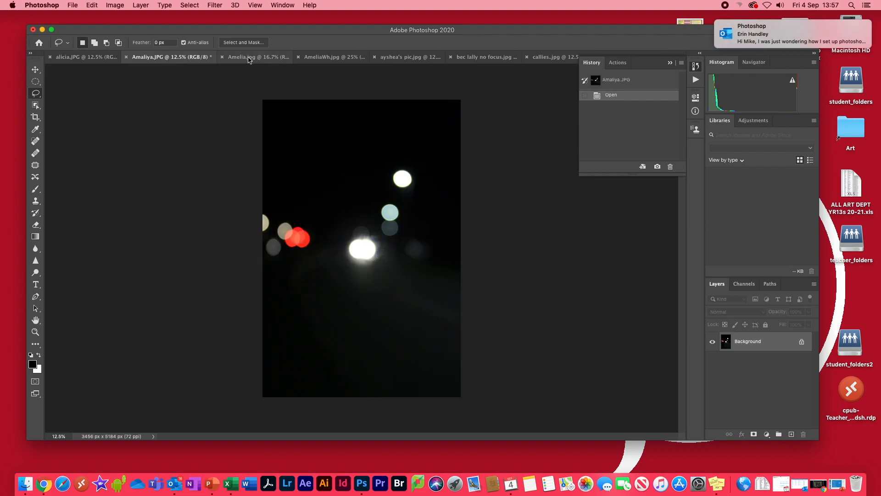
{"action": "left_click", "coordinate": [248, 59]}
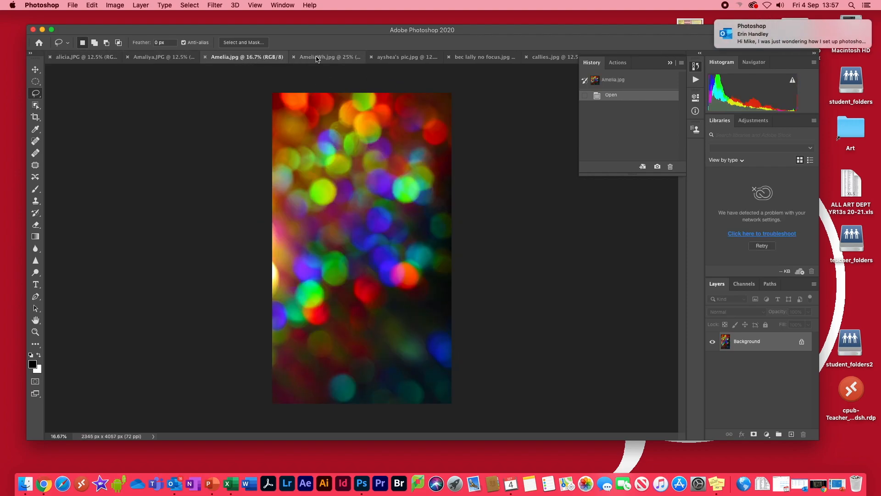
{"action": "left_click", "coordinate": [311, 59]}
{"action": "left_click", "coordinate": [398, 58]}
{"action": "left_click", "coordinate": [497, 58]}
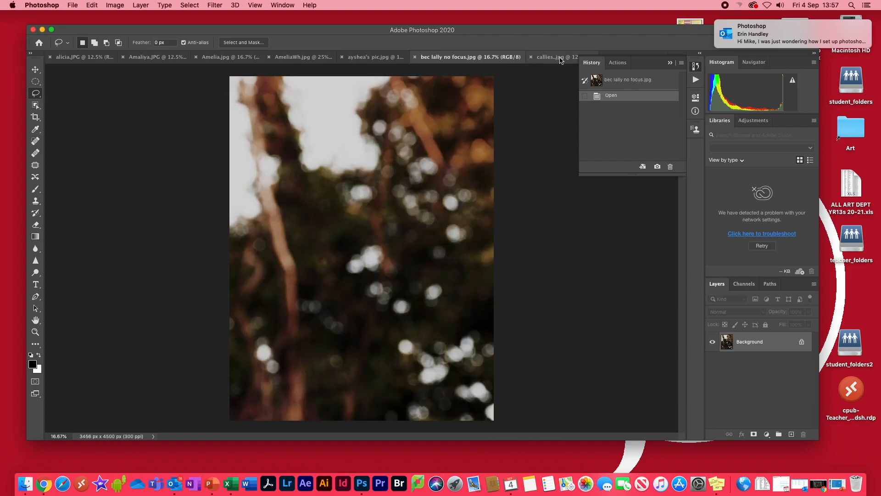
{"action": "left_click", "coordinate": [670, 63]}
{"action": "left_click", "coordinate": [577, 61]}
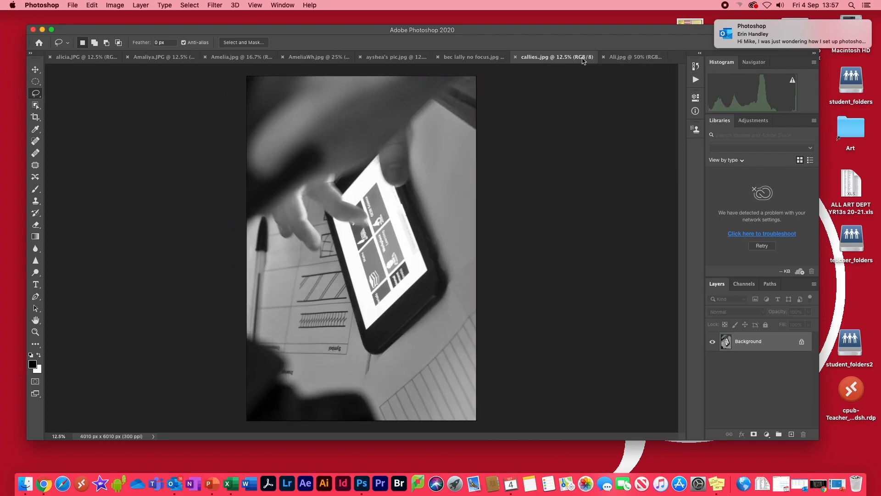
{"action": "left_click", "coordinate": [635, 57]}
{"action": "left_click", "coordinate": [555, 57]}
{"action": "left_click", "coordinate": [470, 56]}
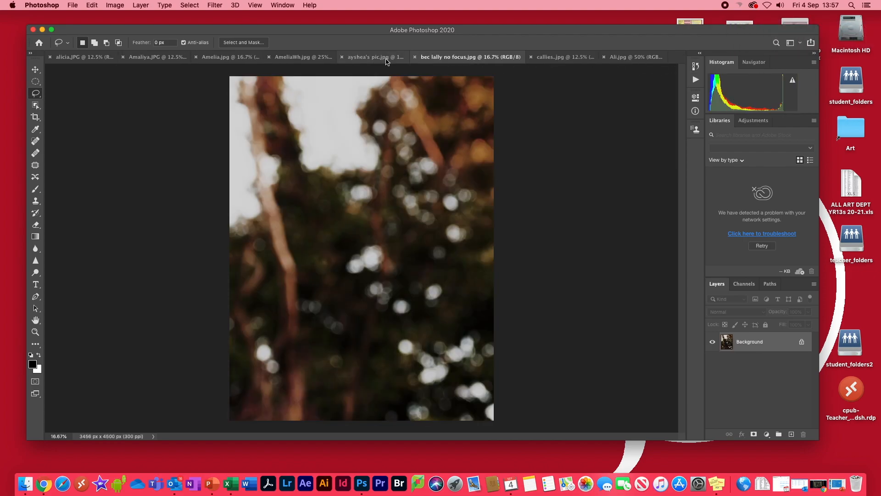
{"action": "left_click", "coordinate": [388, 58]}
{"action": "left_click", "coordinate": [312, 57]}
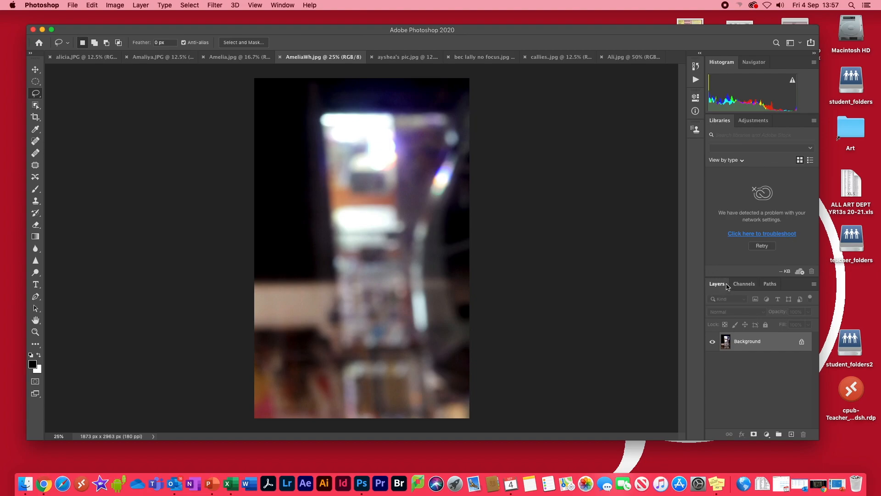
{"action": "left_click", "coordinate": [562, 57]}
{"action": "left_click", "coordinate": [472, 58]}
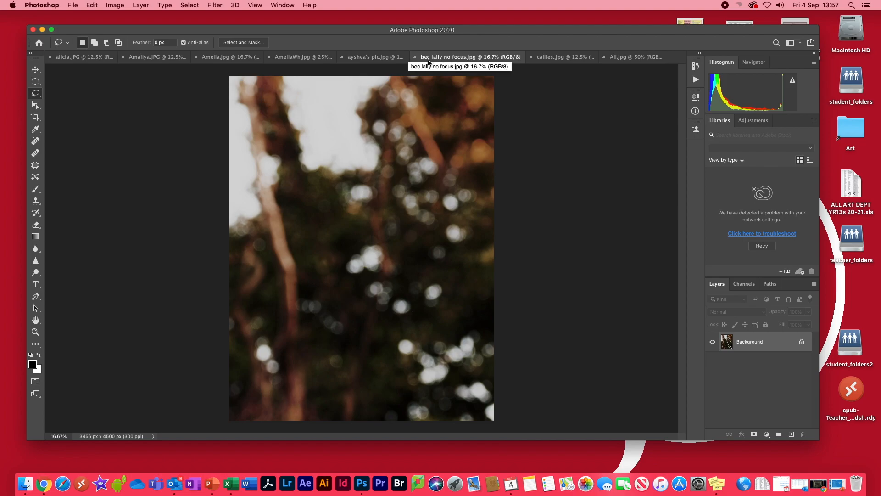
{"action": "left_click", "coordinate": [379, 58]}
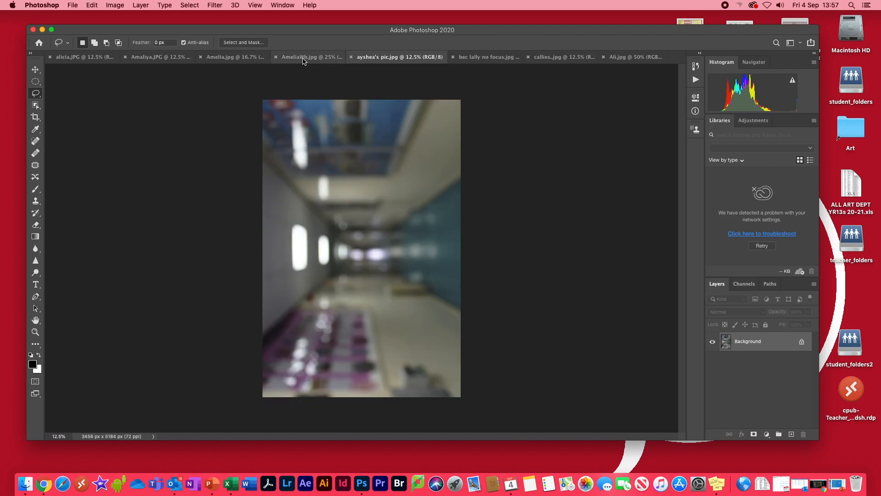
{"action": "left_click", "coordinate": [302, 58]}
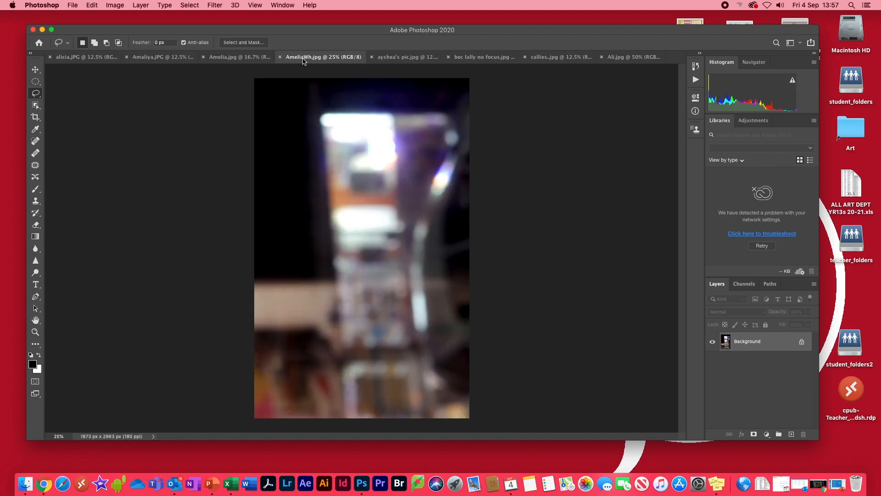
{"action": "left_click", "coordinate": [406, 58]}
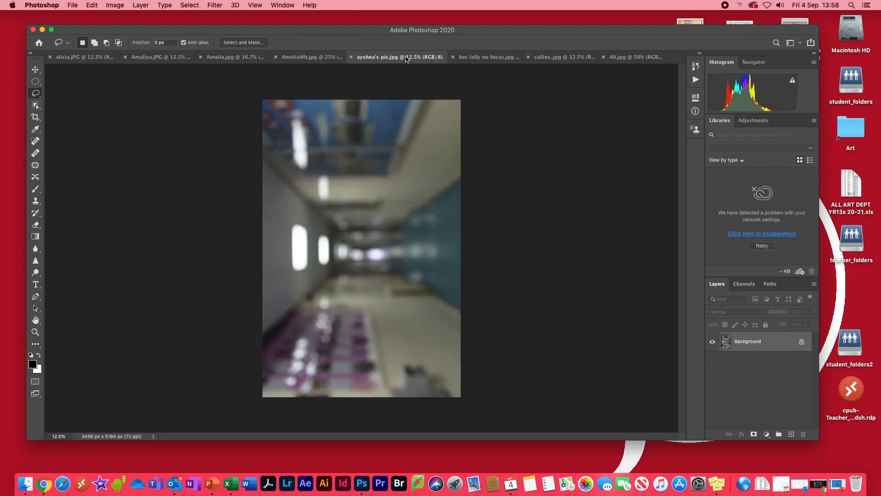
{"action": "left_click", "coordinate": [75, 59]}
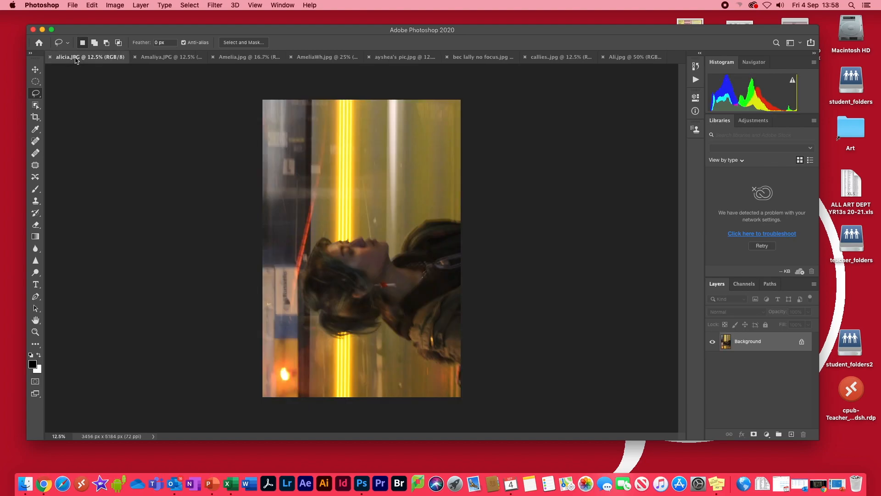
Rotate the alicia.JPG portrait 90° clockwise so it stands upright.
{"action": "left_click", "coordinate": [115, 5]}
{"action": "mouse_move", "coordinate": [151, 94]}
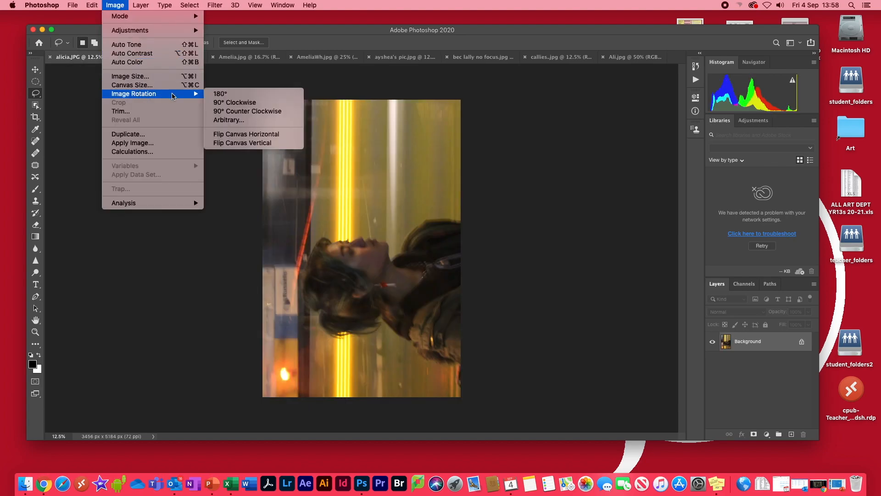
{"action": "left_click", "coordinate": [240, 102]}
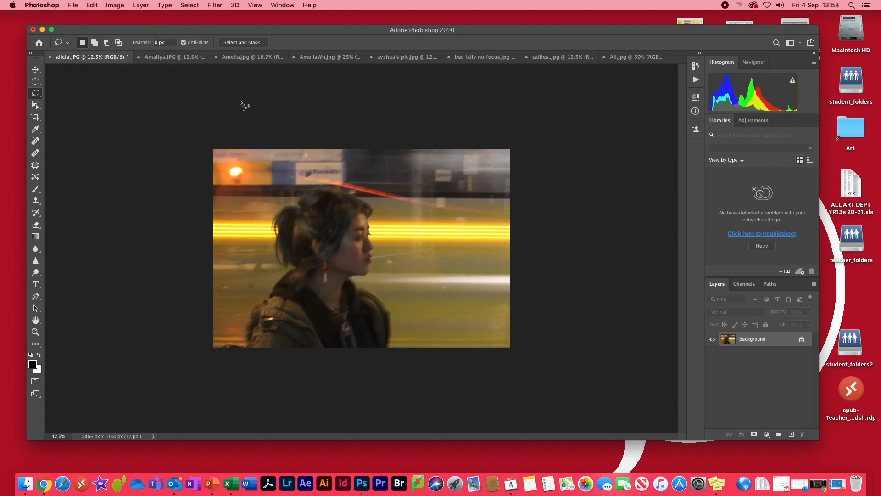
Rotate Amelia.jpg 90° clockwise into a 4057 × 2345 px landscape and compare with alicia.JPG.
{"action": "left_click", "coordinate": [158, 59]}
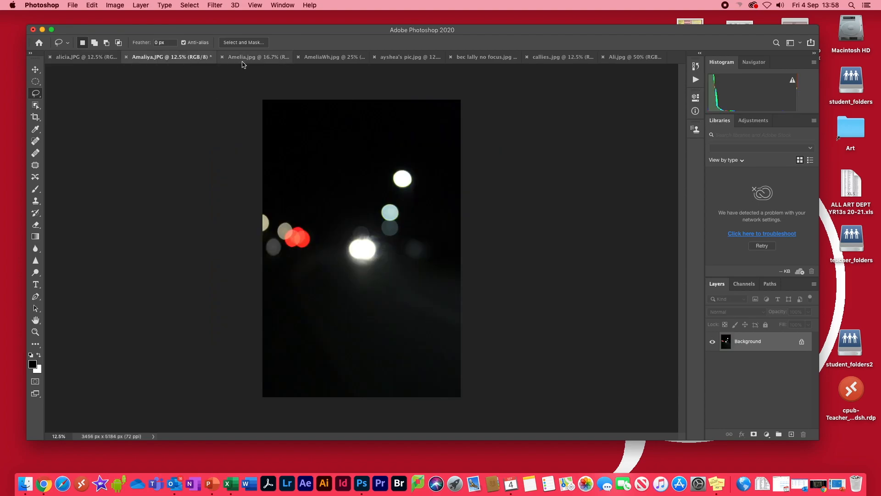
{"action": "left_click", "coordinate": [253, 60]}
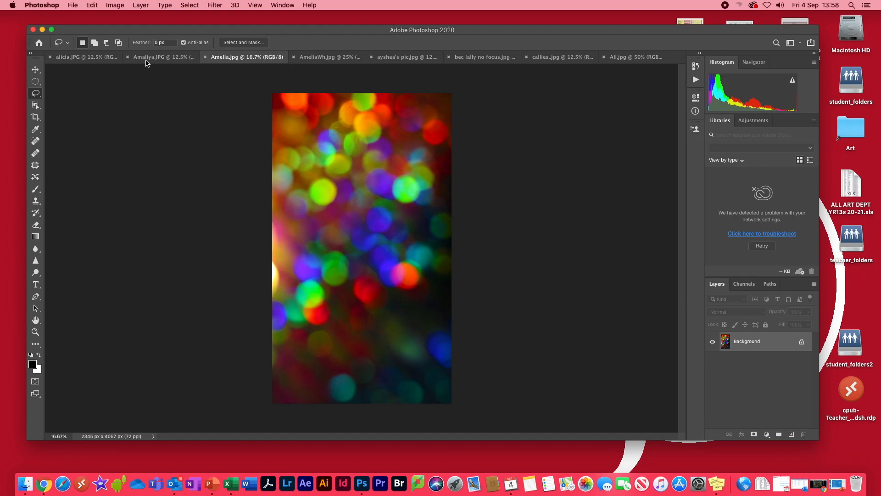
{"action": "left_click", "coordinate": [114, 5]}
{"action": "mouse_move", "coordinate": [193, 94]}
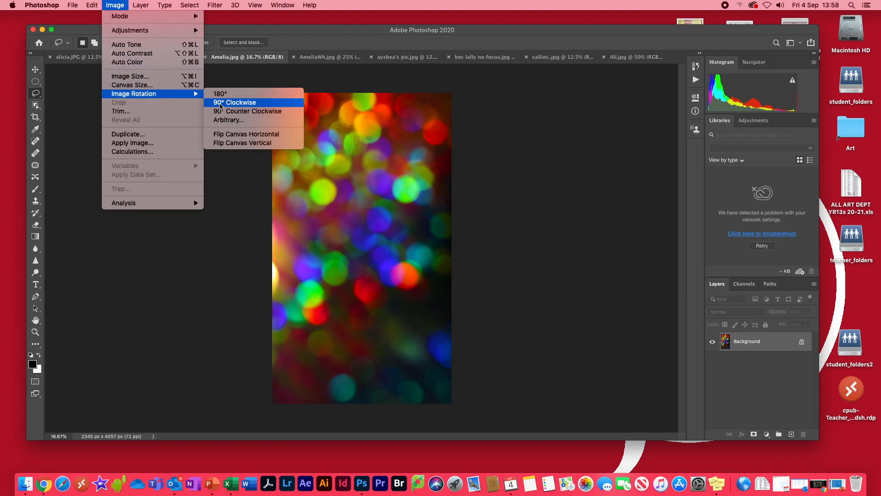
{"action": "left_click", "coordinate": [234, 103]}
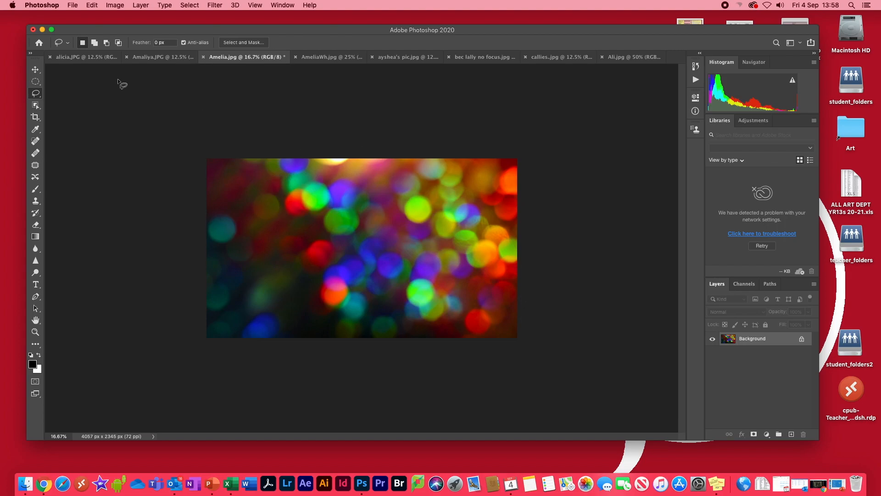
{"action": "left_click", "coordinate": [76, 58]}
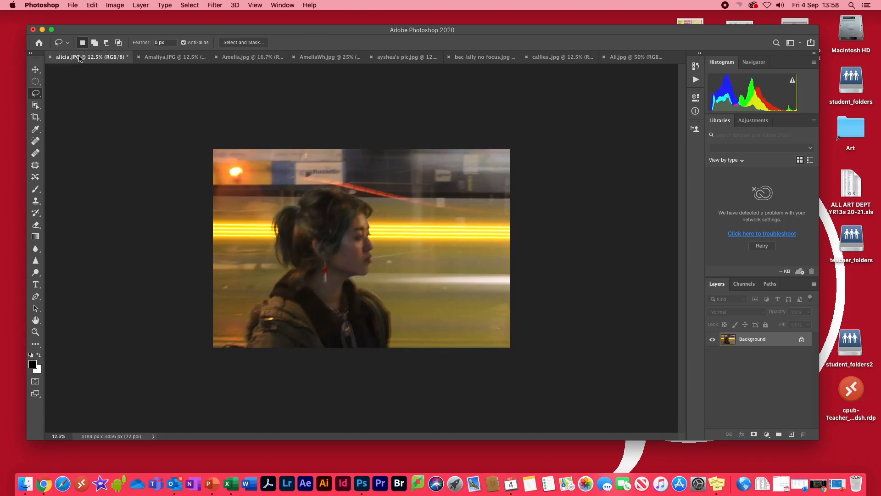
{"action": "left_click", "coordinate": [246, 59]}
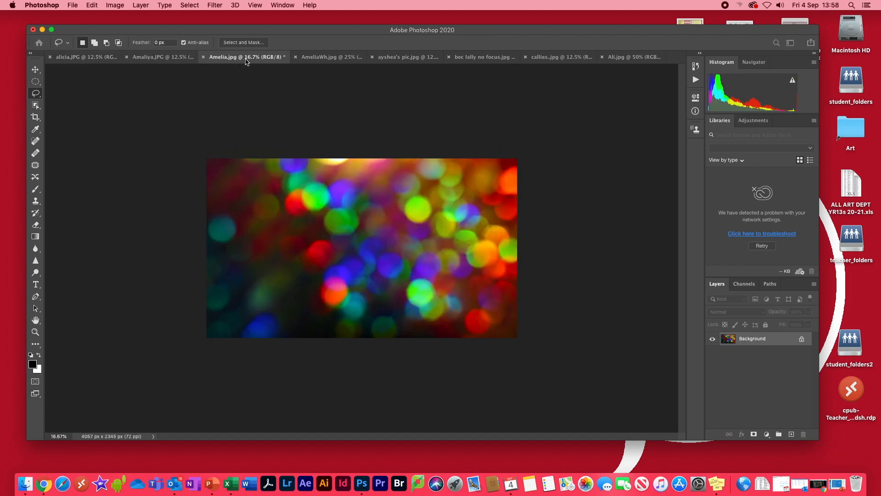
Select all of the Amelia.jpg bokeh image and copy it.
{"action": "left_click", "coordinate": [190, 5]}
{"action": "left_click", "coordinate": [190, 17]}
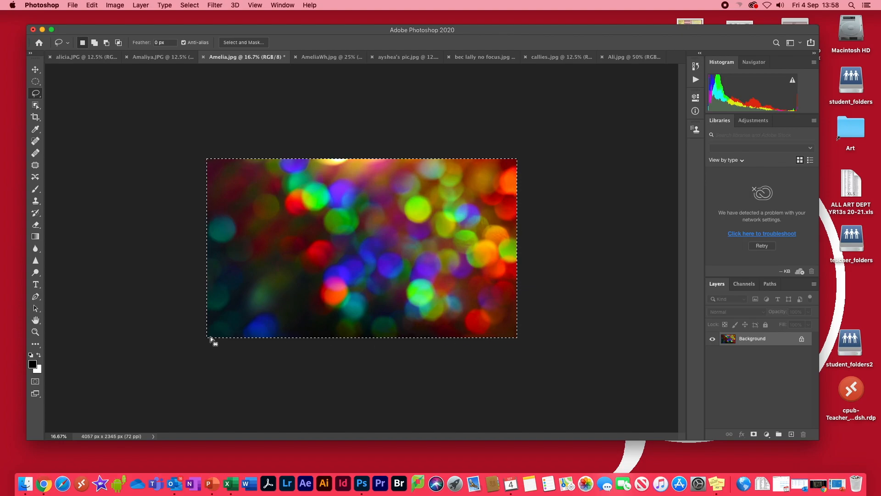
{"action": "left_click", "coordinate": [92, 5]}
{"action": "left_click", "coordinate": [99, 71]}
Paste the bokeh into alicia.JPG as Layer 1 and toggle its visibility off and on.
{"action": "left_click", "coordinate": [79, 57]}
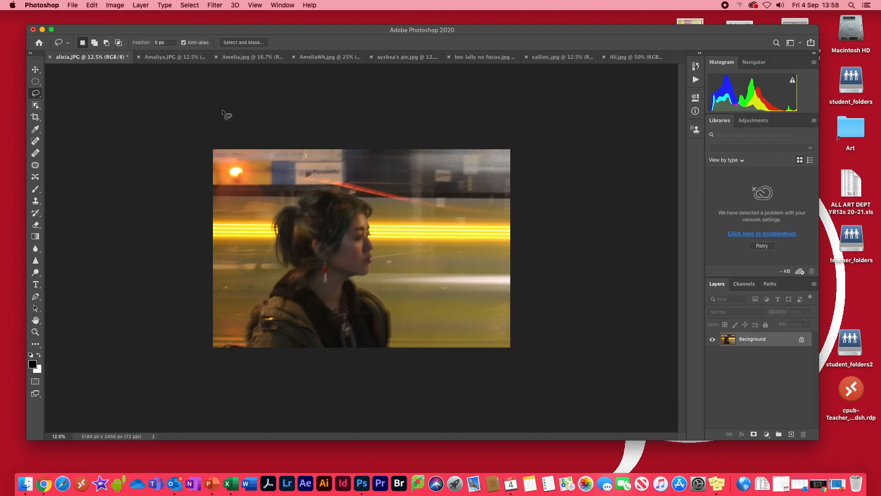
{"action": "left_click", "coordinate": [92, 5]}
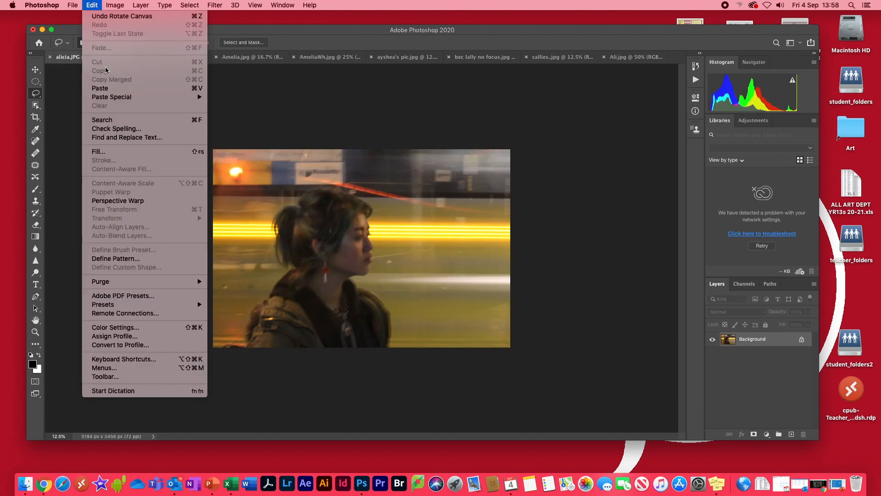
{"action": "left_click", "coordinate": [105, 89]}
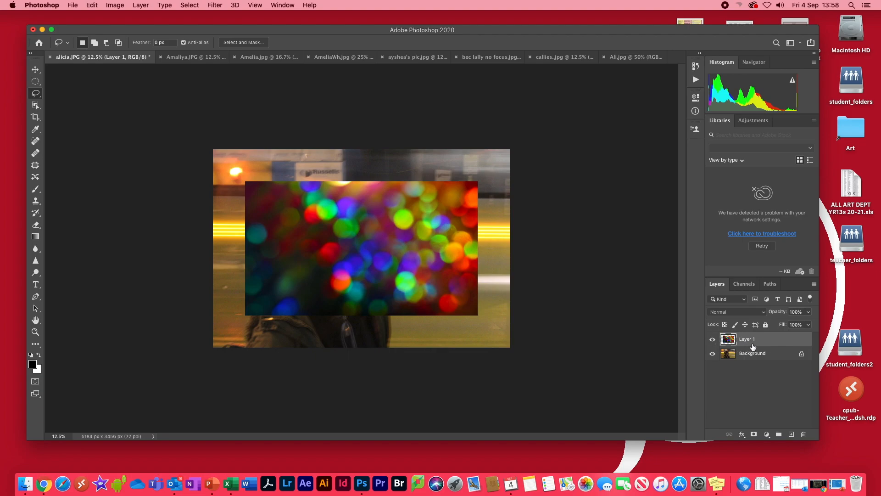
{"action": "left_click", "coordinate": [713, 339]}
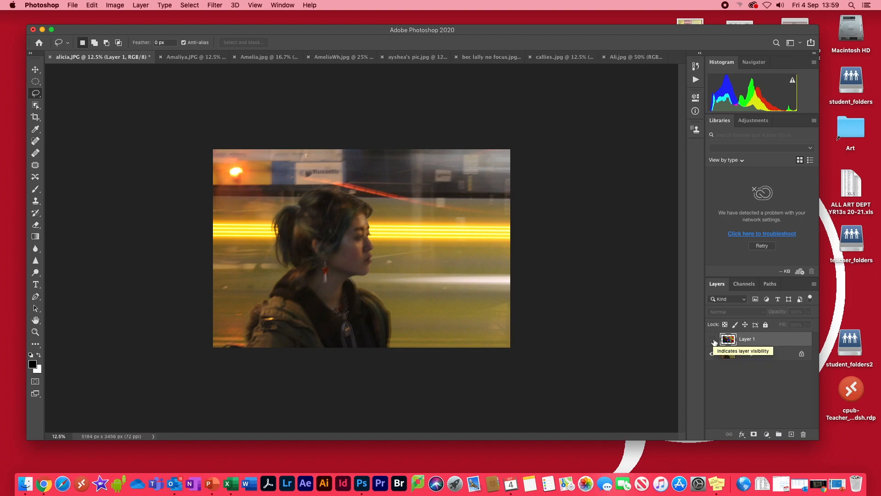
{"action": "left_click", "coordinate": [713, 339]}
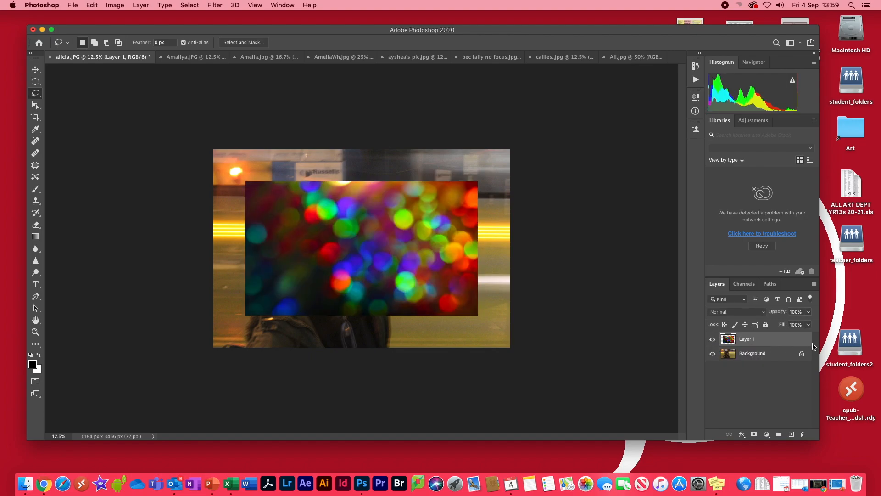
Delete Layer 1 from the portrait and deselect the Amelia.jpg bokeh image.
{"action": "left_click", "coordinate": [804, 434]}
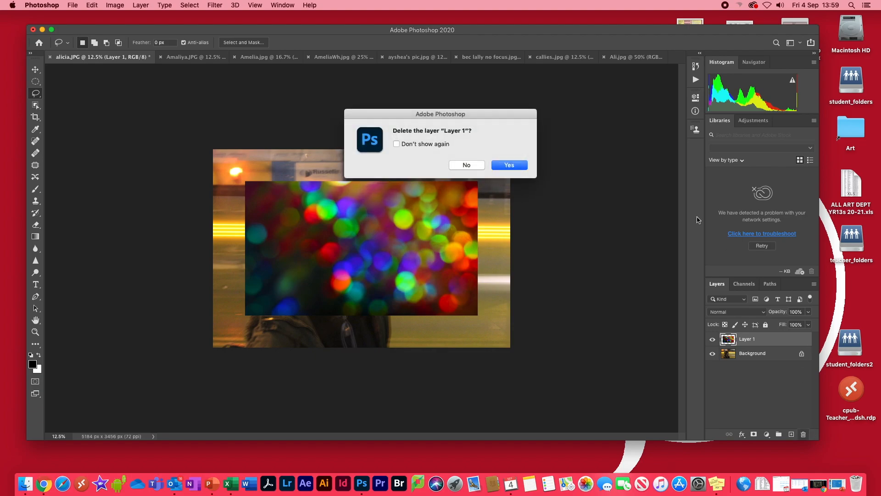
{"action": "left_click", "coordinate": [506, 173]}
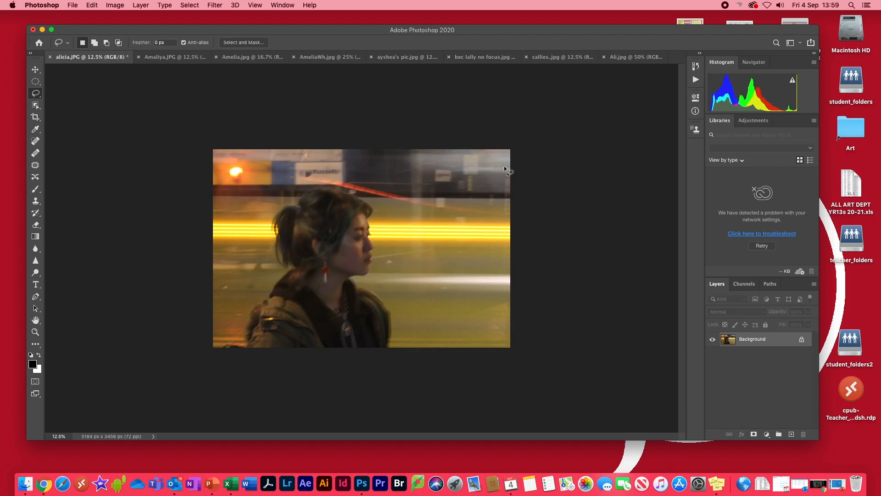
{"action": "left_click", "coordinate": [252, 57]}
{"action": "left_click", "coordinate": [189, 5]}
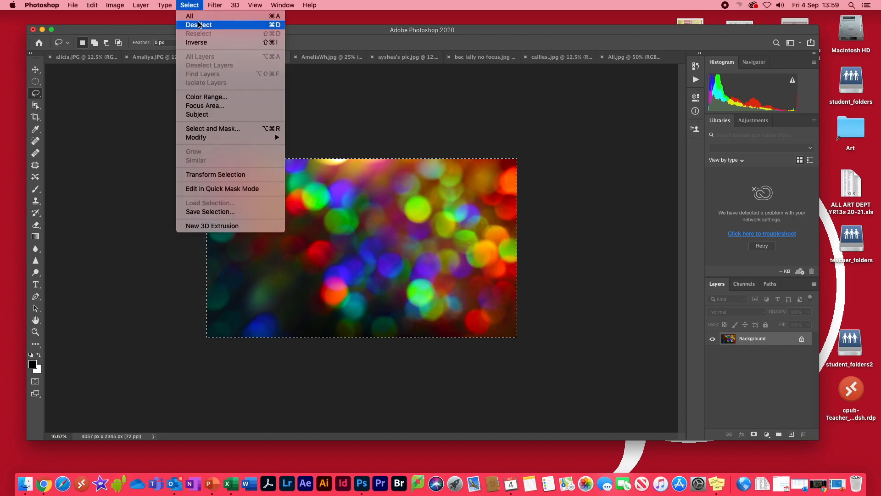
{"action": "left_click", "coordinate": [199, 24]}
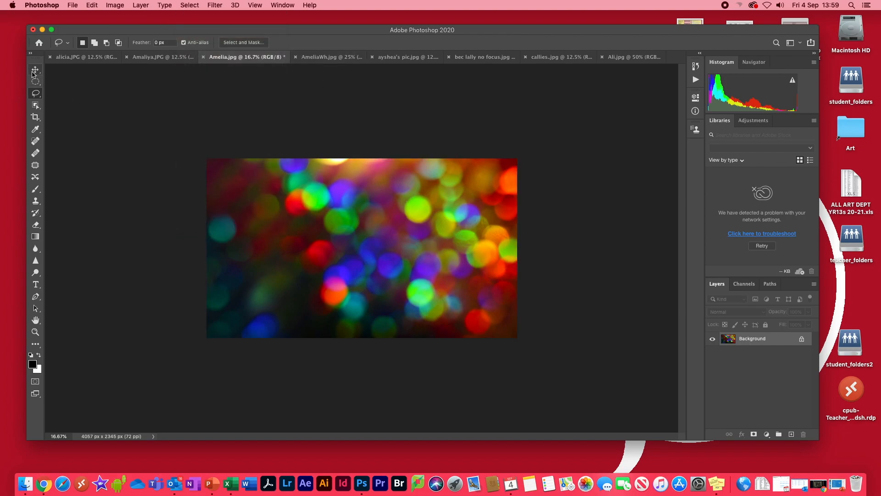
Drag the bokeh image with the Move tool onto alicia.JPG as a new layer.
{"action": "left_click", "coordinate": [35, 70]}
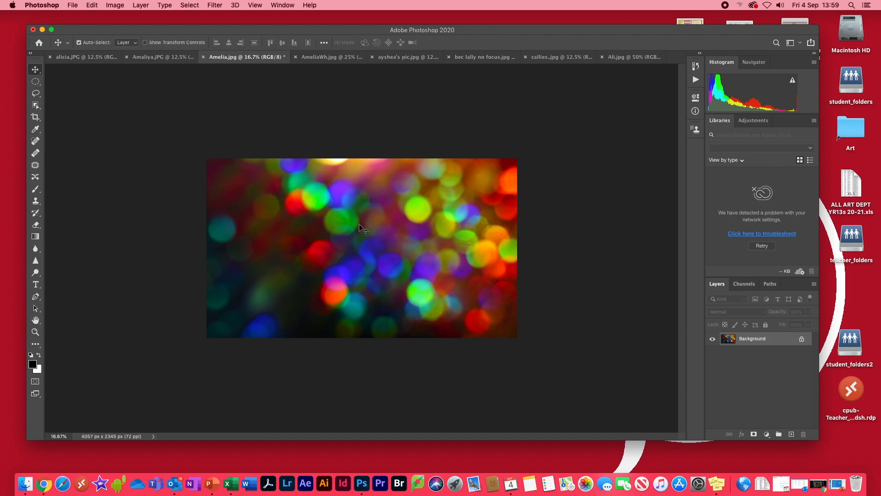
{"action": "left_click_drag", "start_coordinate": [365, 231], "coordinate": [89, 59]}
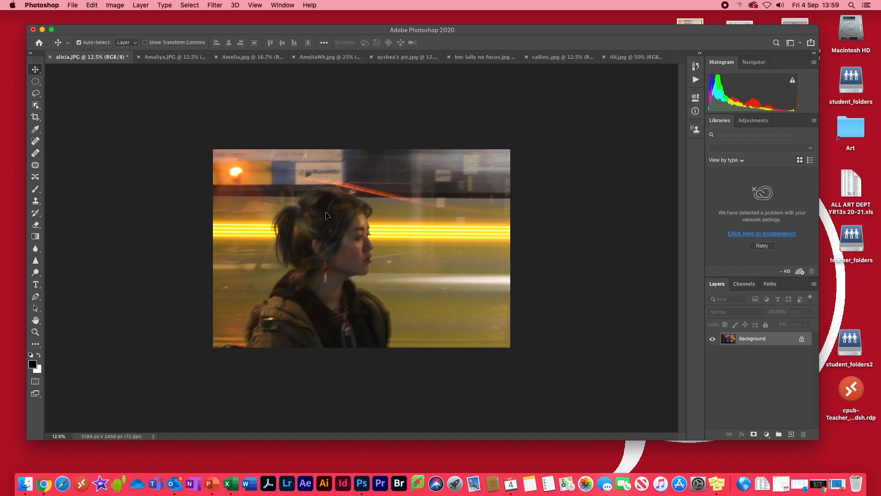
{"action": "left_click_drag", "start_coordinate": [373, 249], "coordinate": [373, 248]}
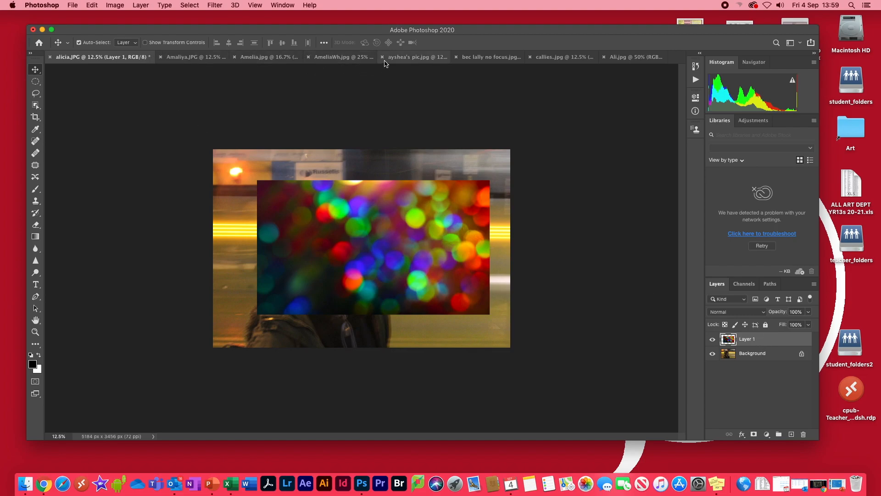
{"action": "left_click", "coordinate": [486, 58]}
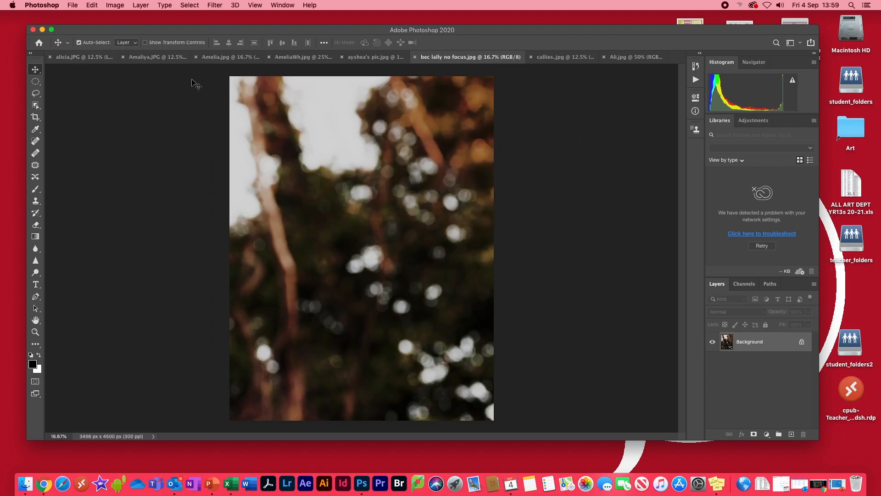
{"action": "left_click", "coordinate": [115, 5]}
{"action": "mouse_move", "coordinate": [133, 94]}
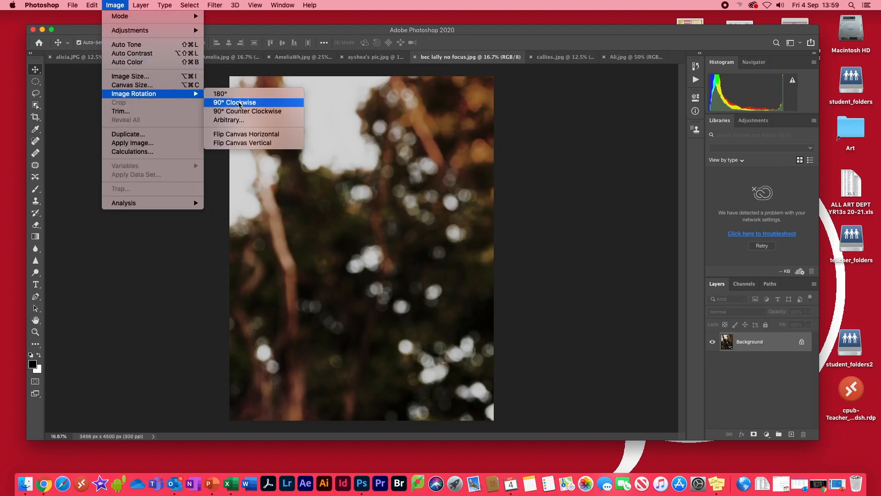
{"action": "left_click", "coordinate": [223, 102]}
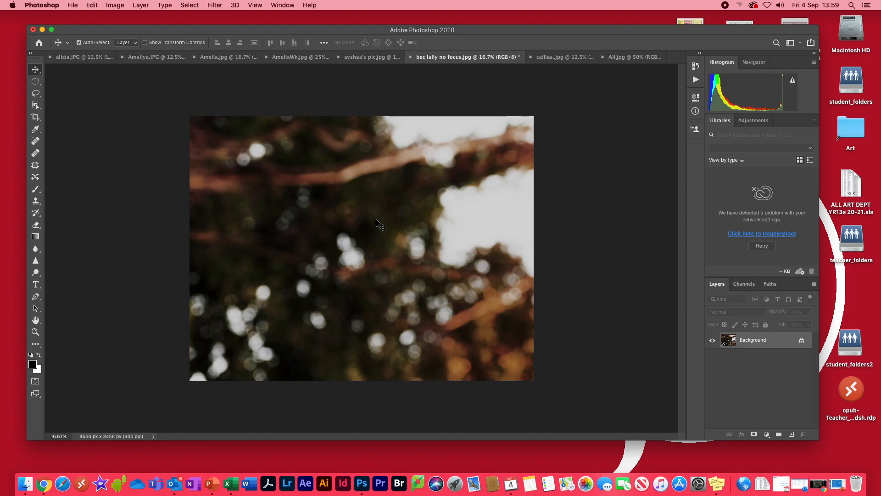
Try the trees photo as Layer 2 over the portrait, then delete it and dismiss the notification.
{"action": "left_click", "coordinate": [67, 57]}
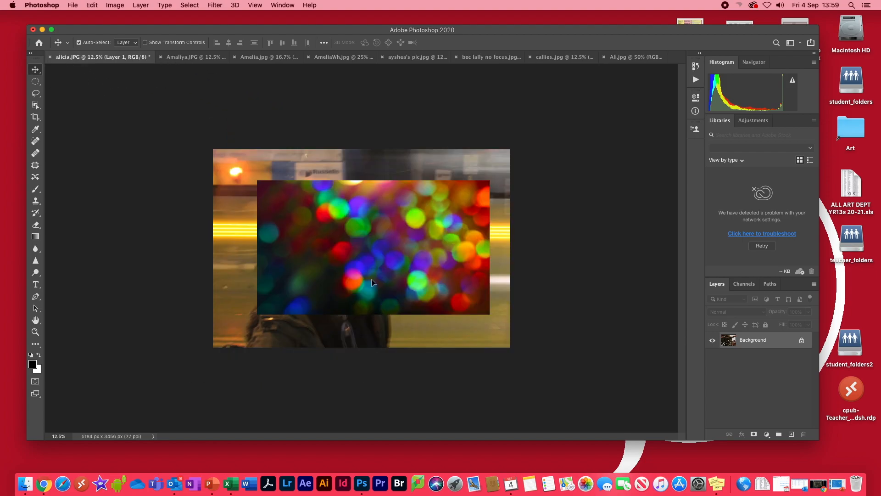
{"action": "left_click_drag", "start_coordinate": [370, 279], "coordinate": [371, 279]}
{"action": "left_click_drag", "start_coordinate": [329, 243], "coordinate": [321, 208]}
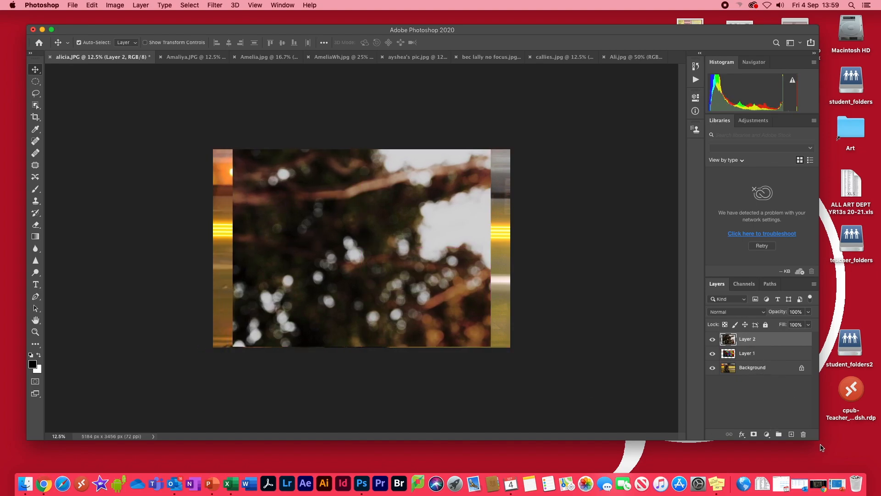
{"action": "left_click", "coordinate": [803, 434]}
{"action": "left_click", "coordinate": [518, 167]}
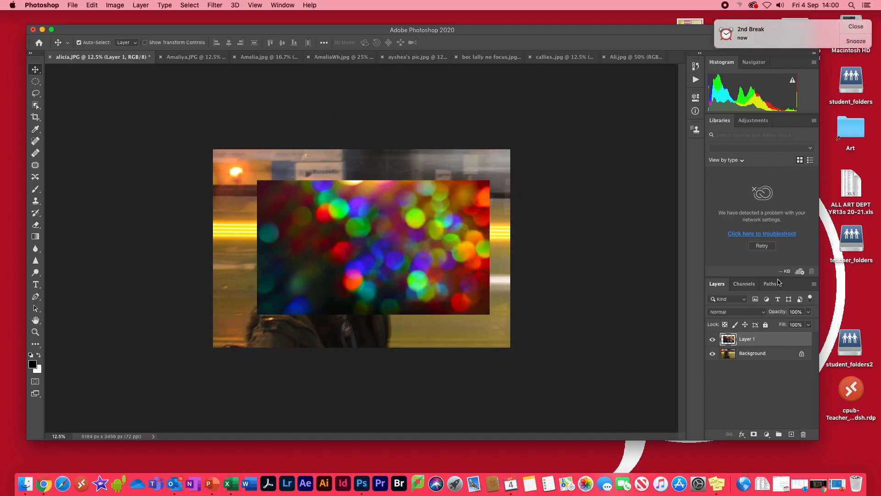
{"action": "left_click", "coordinate": [856, 30]}
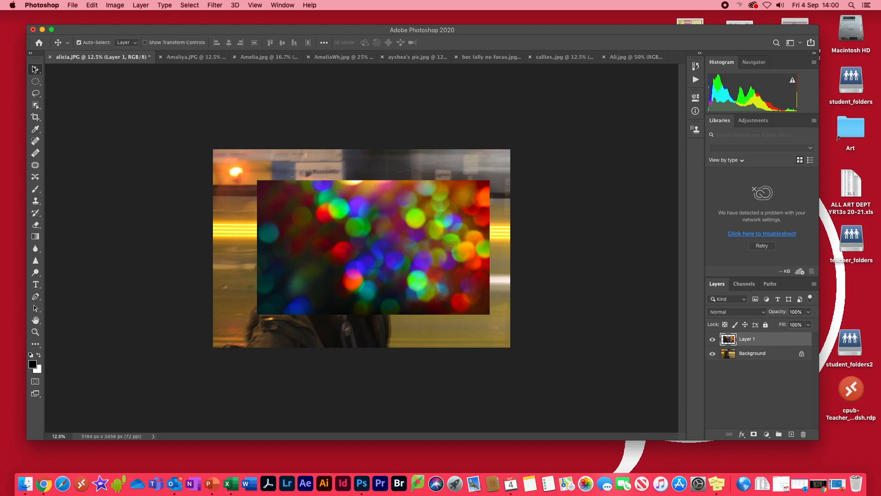
Drag the bokeh Layer 1 slightly left and lower, then select it in the Layers panel.
{"action": "left_click_drag", "start_coordinate": [371, 254], "coordinate": [315, 245]}
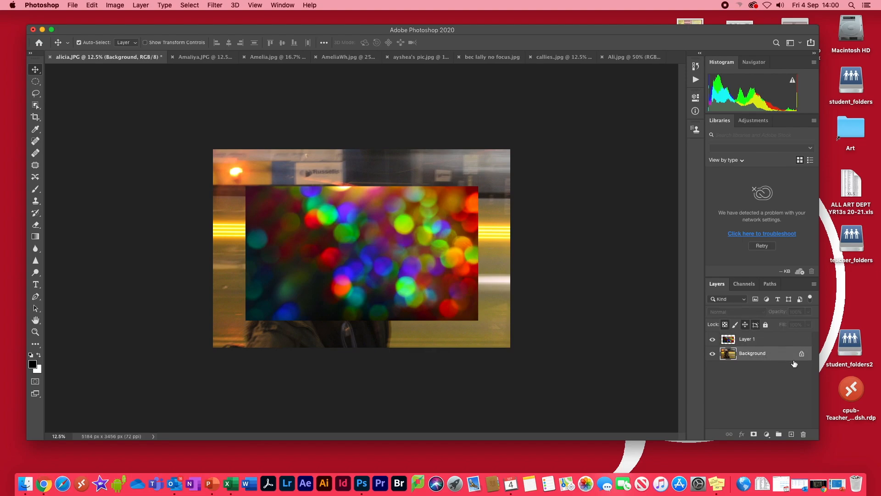
{"action": "left_click", "coordinate": [772, 341]}
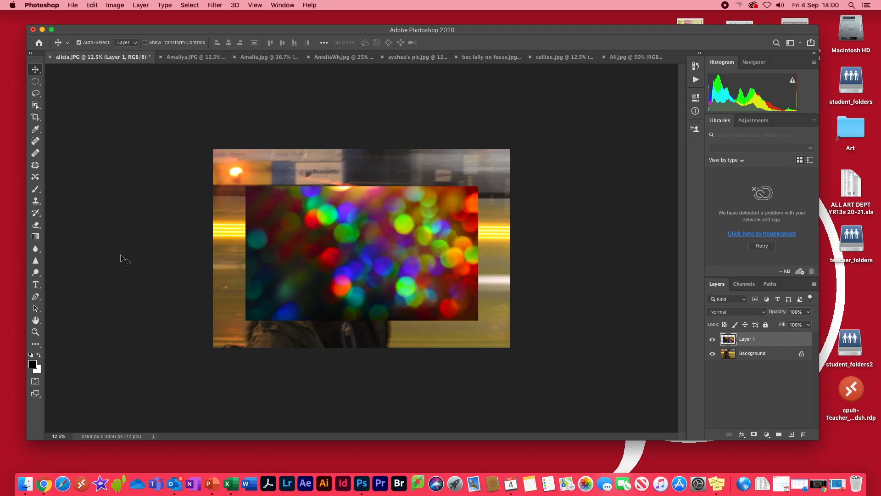
Try a 400 px Eraser stroke over the face, then undo it.
{"action": "left_click", "coordinate": [36, 226]}
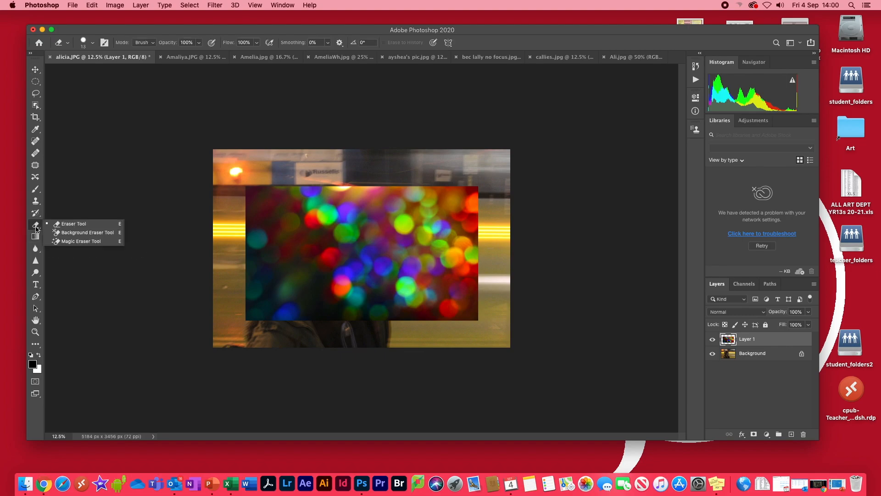
{"action": "left_click", "coordinate": [69, 225]}
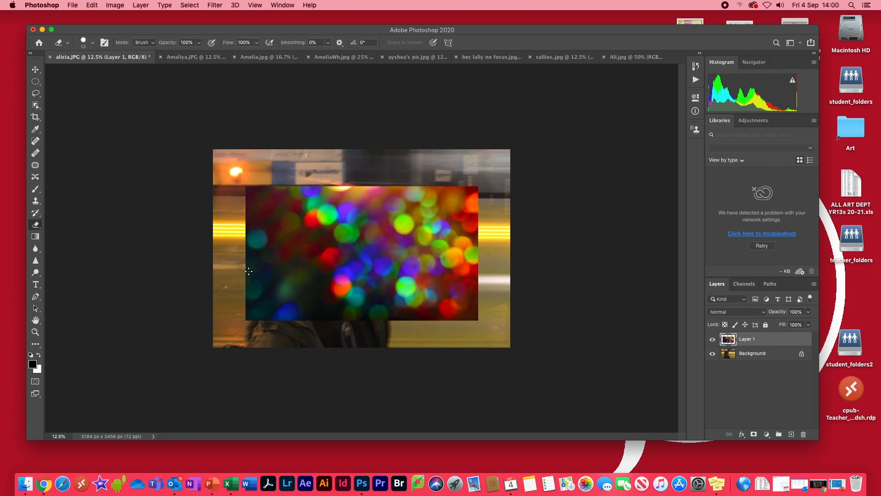
{"action": "key", "text": "bracketright"}
{"action": "key", "text": "bracketright"}
{"action": "key", "text": "bracketright"}
{"action": "key", "text": "bracketright"}
{"action": "key", "text": "bracketright"}
{"action": "mouse_move", "coordinate": [364, 235]}
{"action": "left_mouse_down"}
{"action": "mouse_move", "coordinate": [346, 252]}
{"action": "mouse_move", "coordinate": [344, 279]}
{"action": "mouse_move", "coordinate": [388, 230]}
{"action": "mouse_move", "coordinate": [364, 273]}
{"action": "mouse_move", "coordinate": [382, 256]}
{"action": "mouse_move", "coordinate": [369, 248]}
{"action": "left_mouse_up"}
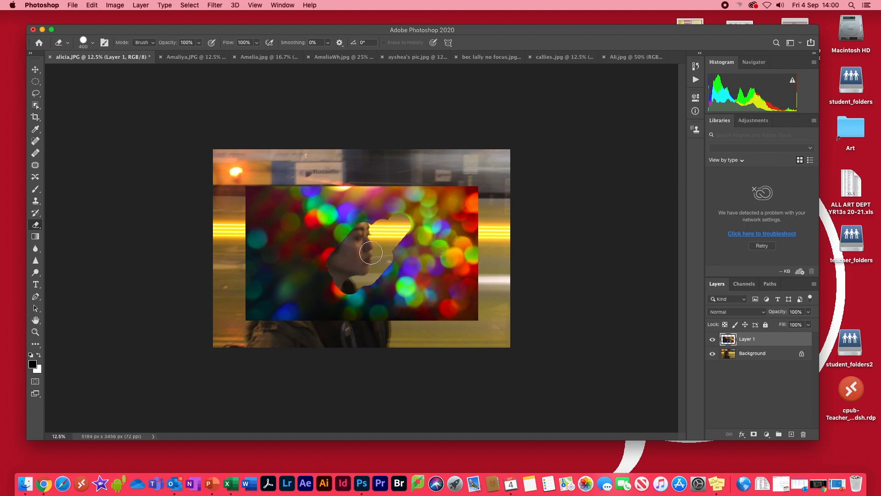
{"action": "left_click", "coordinate": [85, 4]}
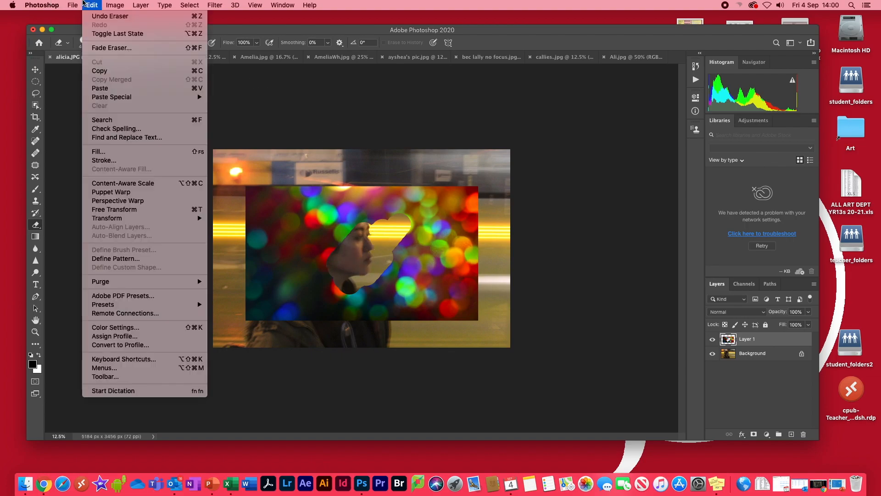
{"action": "left_click", "coordinate": [97, 17]}
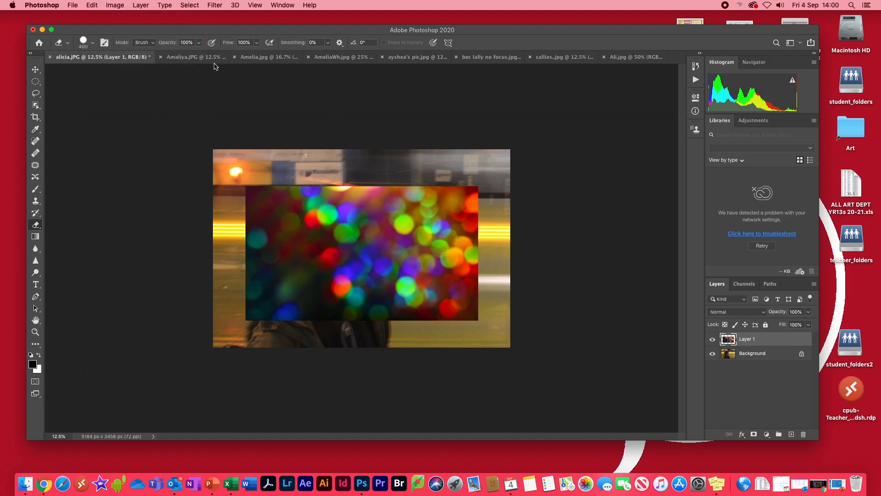
Set Eraser opacity to 31% and softly erase the centre over the face.
{"action": "left_click", "coordinate": [200, 44]}
{"action": "left_click_drag", "start_coordinate": [200, 54], "coordinate": [170, 53]}
{"action": "mouse_move", "coordinate": [333, 243]}
{"action": "left_mouse_down"}
{"action": "mouse_move", "coordinate": [366, 246]}
{"action": "mouse_move", "coordinate": [358, 255]}
{"action": "mouse_move", "coordinate": [365, 249]}
{"action": "mouse_move", "coordinate": [345, 268]}
{"action": "mouse_move", "coordinate": [357, 249]}
{"action": "mouse_move", "coordinate": [372, 258]}
{"action": "mouse_move", "coordinate": [378, 243]}
{"action": "mouse_move", "coordinate": [357, 264]}
{"action": "mouse_move", "coordinate": [336, 252]}
{"action": "left_mouse_up"}
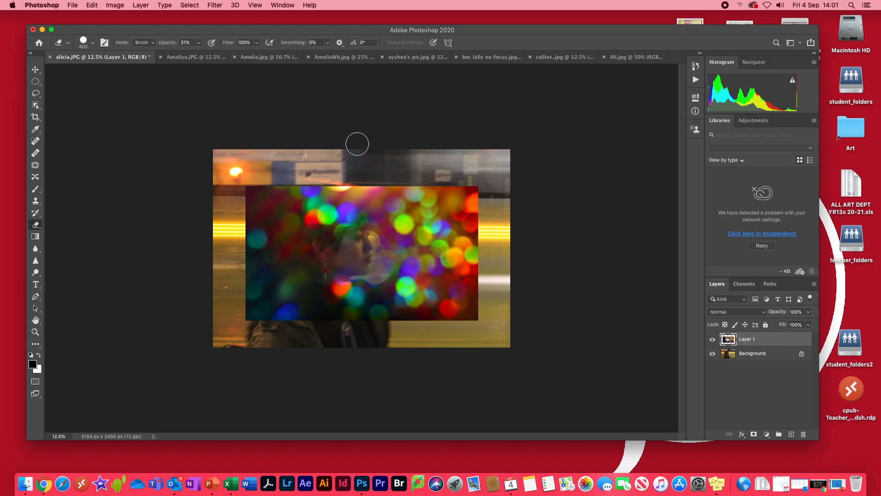
Revert to the Delete Layer history state, undoing the move and erasing, then open the blend-mode list.
{"action": "left_click", "coordinate": [283, 6]}
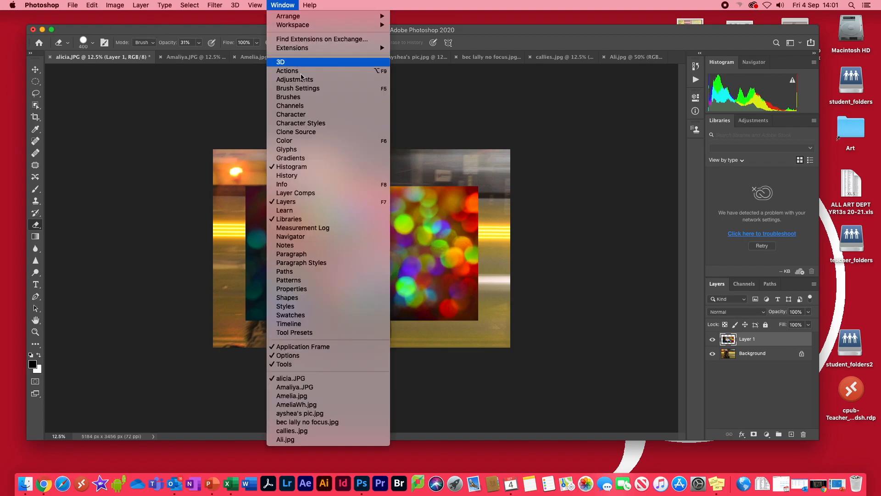
{"action": "left_click", "coordinate": [289, 168]}
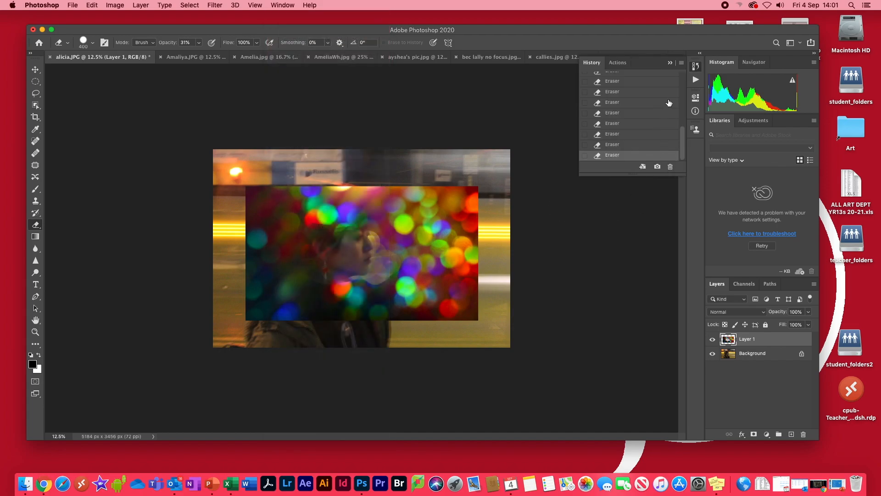
{"action": "left_click_drag", "start_coordinate": [684, 135], "coordinate": [635, 114]}
{"action": "left_click", "coordinate": [619, 105]}
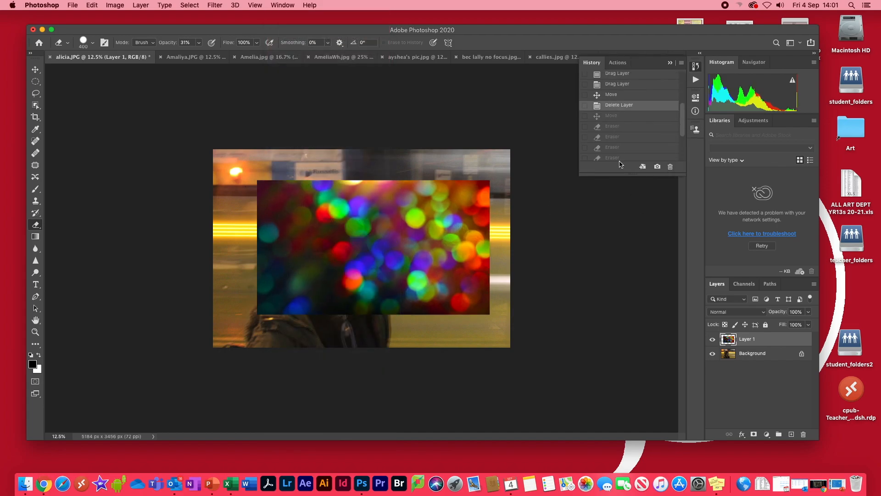
{"action": "left_click", "coordinate": [670, 62]}
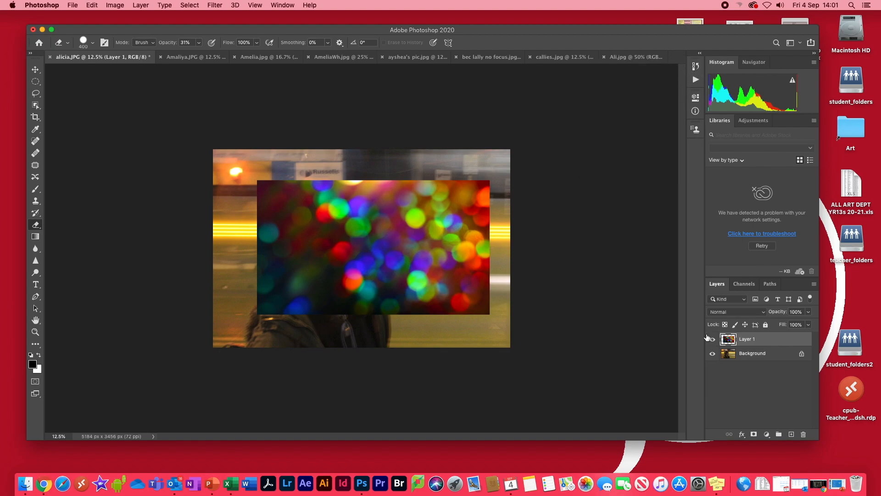
{"action": "left_click", "coordinate": [731, 316]}
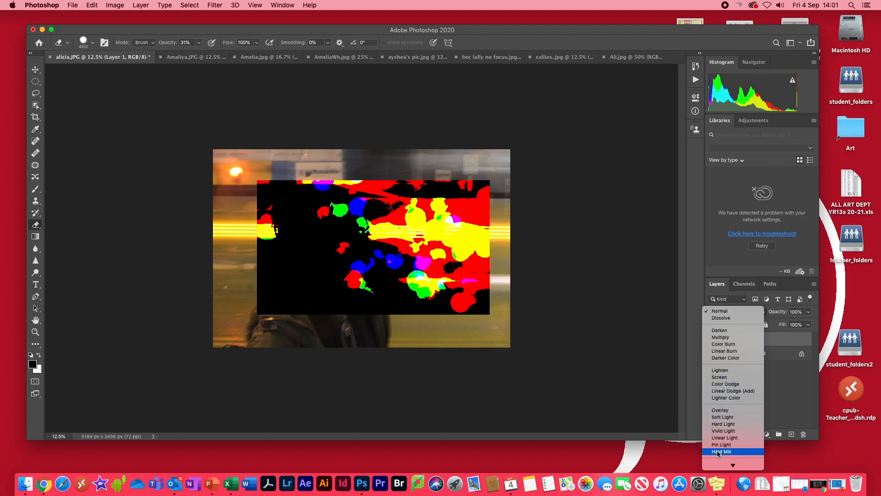
{"action": "left_click", "coordinate": [715, 311]}
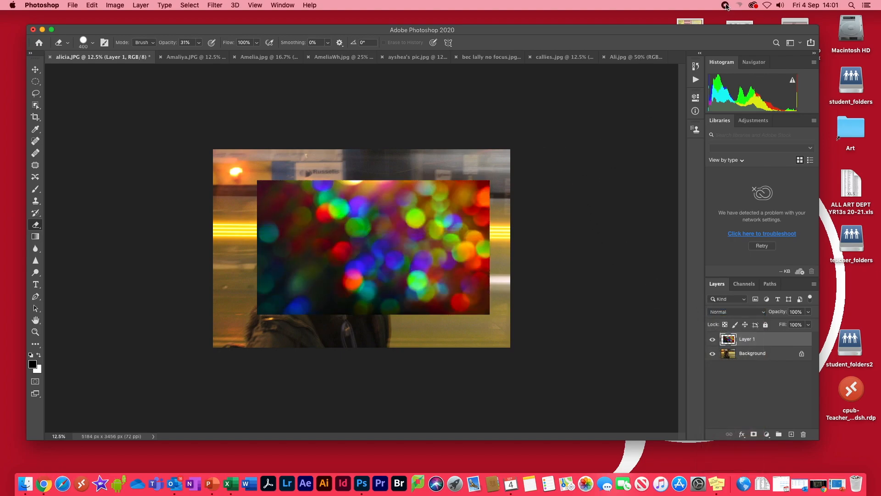